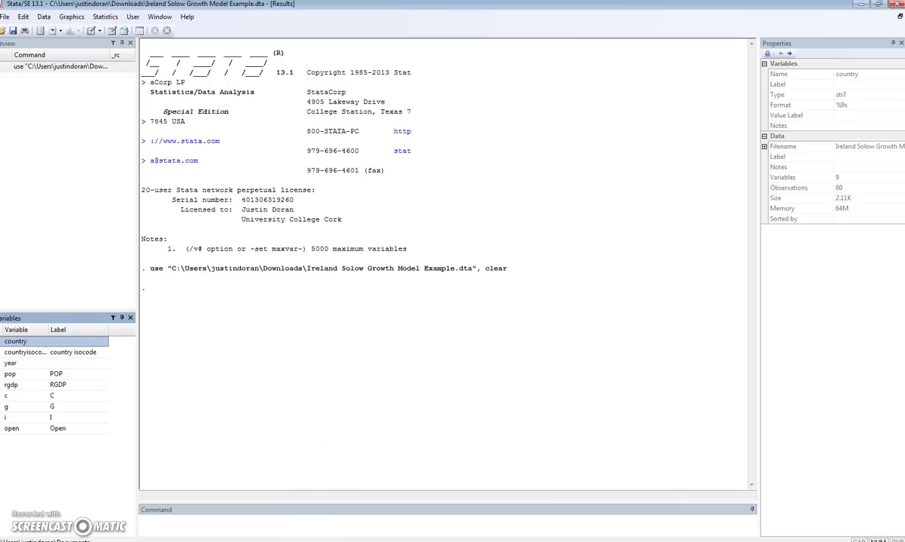
Run the do-file lines that open the log file and generate ln_rgdp and ln_i from rgdp and investment
{"action": "left_click", "coordinate": [371, 536]}
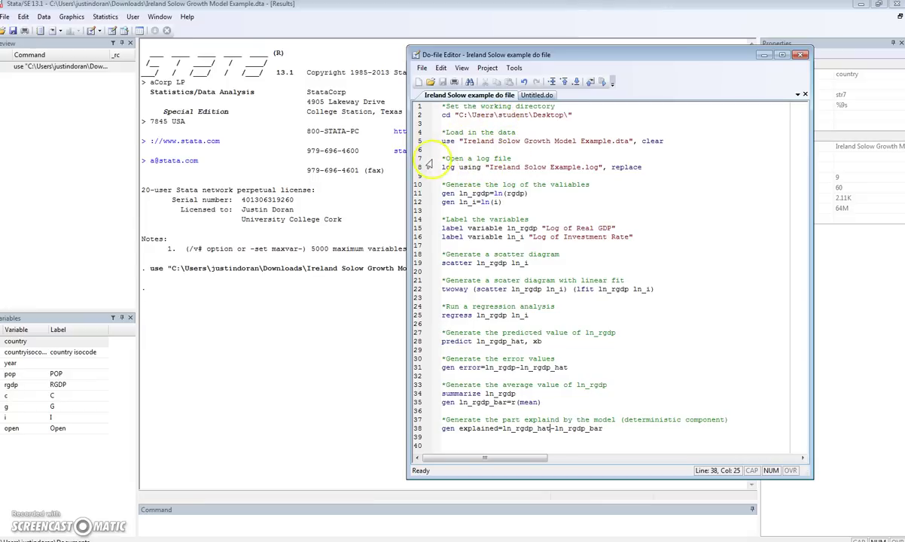
{"action": "left_click_drag", "start_coordinate": [421, 159], "coordinate": [422, 168]}
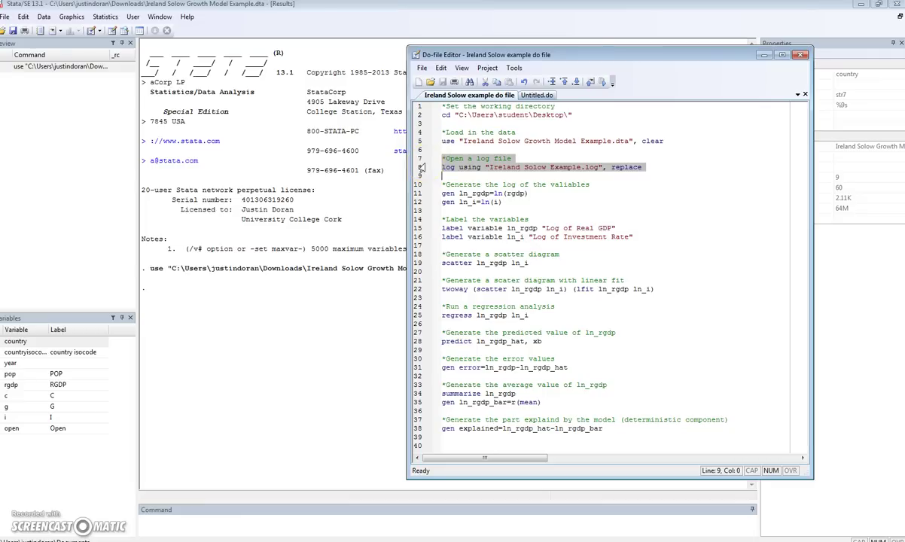
{"action": "left_click", "coordinate": [602, 84]}
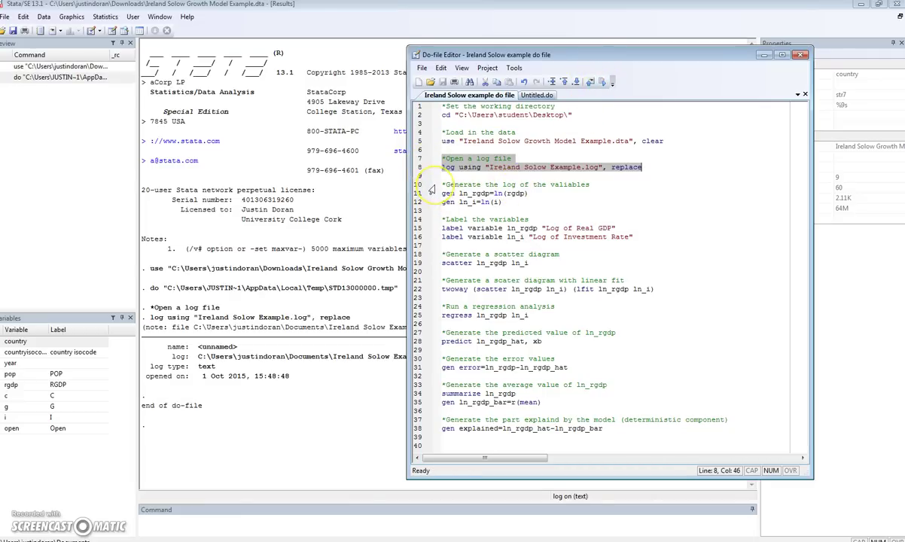
{"action": "left_click_drag", "start_coordinate": [427, 186], "coordinate": [437, 211]}
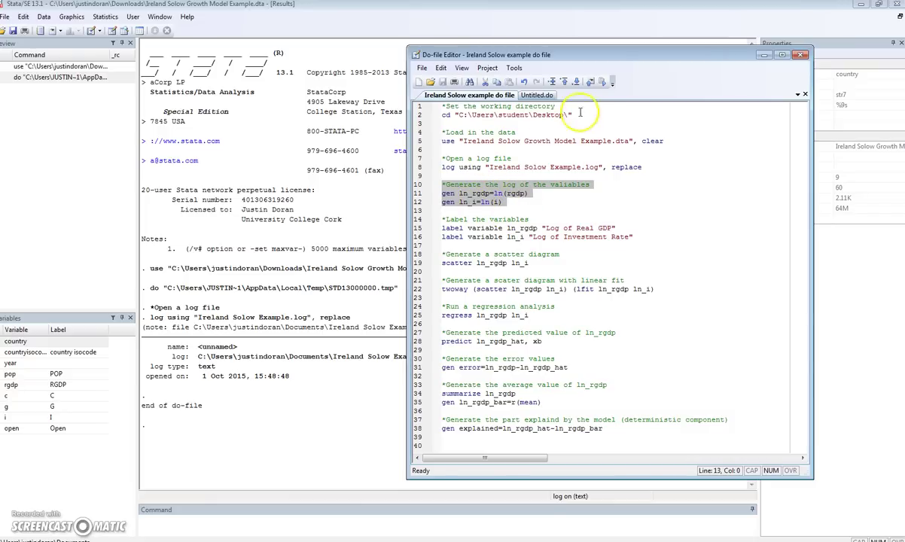
{"action": "left_click", "coordinate": [604, 83]}
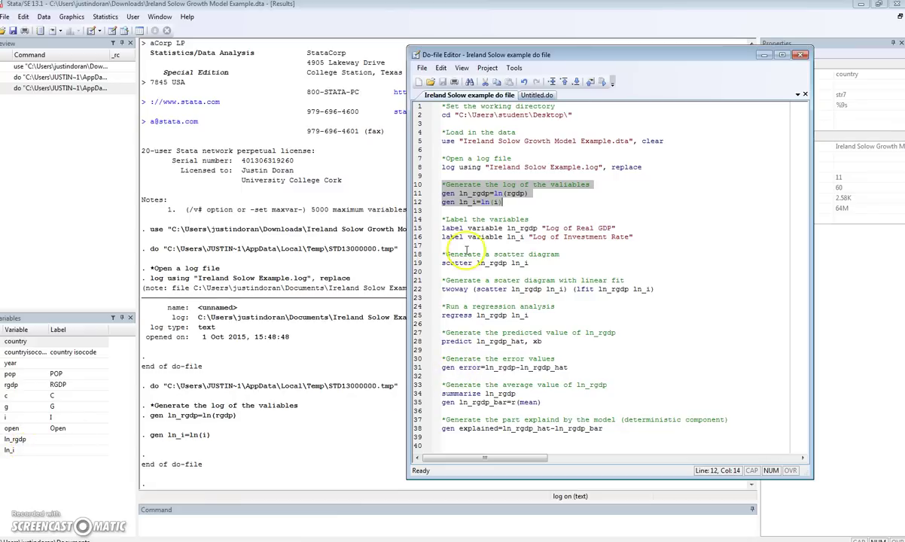
Run the do-file labelling lines so ln_rgdp reads 'Log of Real GDP' and ln_i 'Log of Investment Rate'
{"action": "left_click_drag", "start_coordinate": [411, 220], "coordinate": [410, 236]}
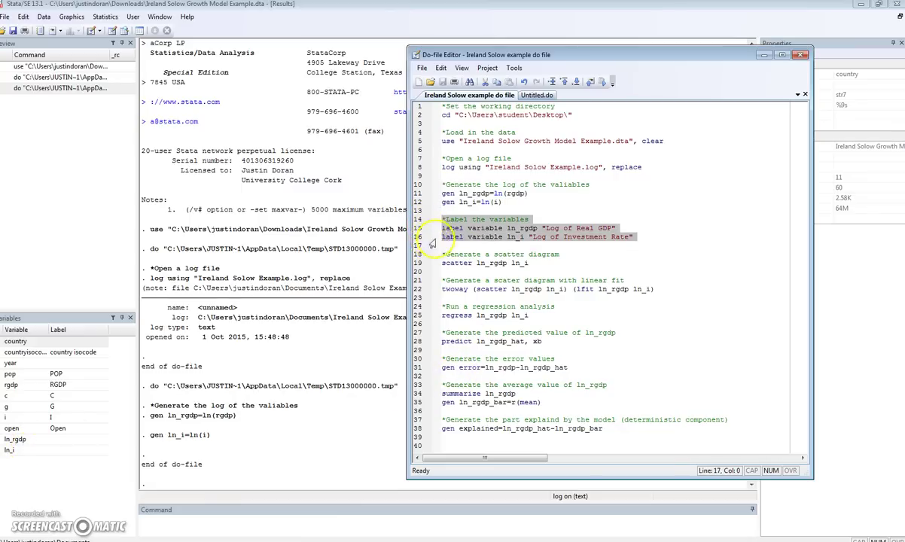
{"action": "left_click", "coordinate": [603, 84]}
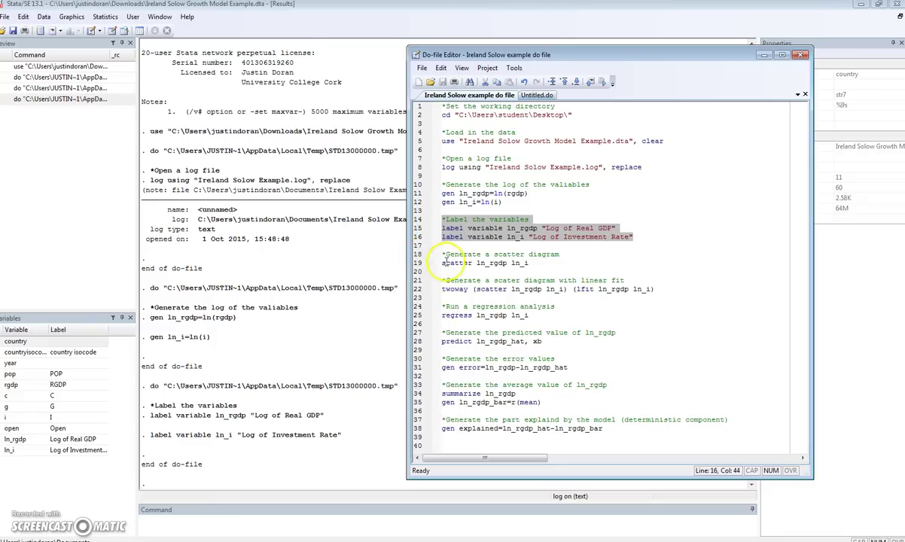
Run 'scatter ln_rgdp ln_i' to plot log real GDP against log investment rate
{"action": "left_click", "coordinate": [424, 264]}
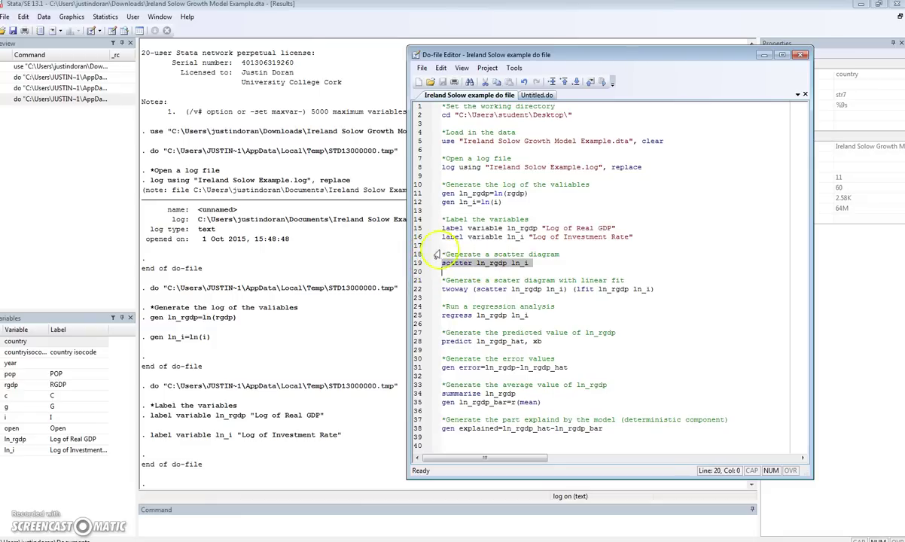
{"action": "left_click", "coordinate": [602, 81]}
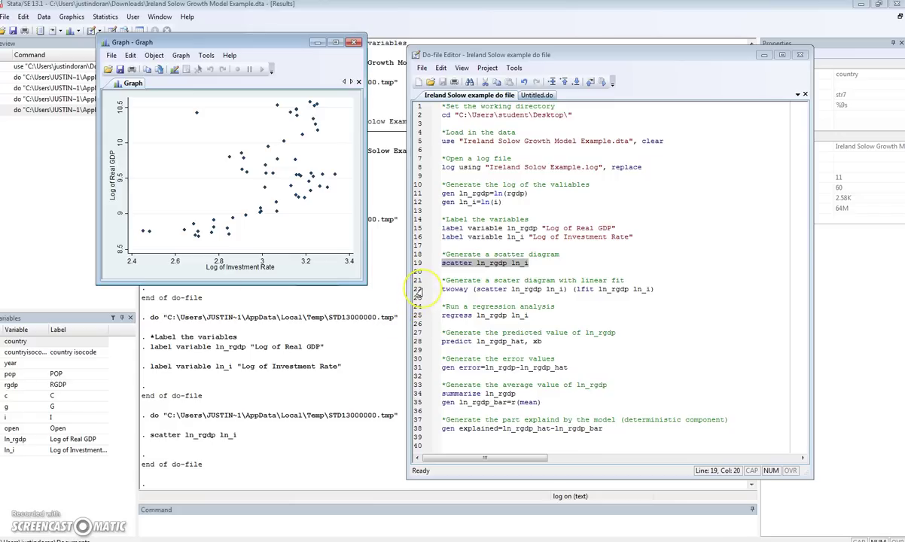
Run 'twoway (scatter ln_rgdp ln_i) (lfit ln_rgdp ln_i)' to overlay a fitted regression line
{"action": "left_click", "coordinate": [419, 290]}
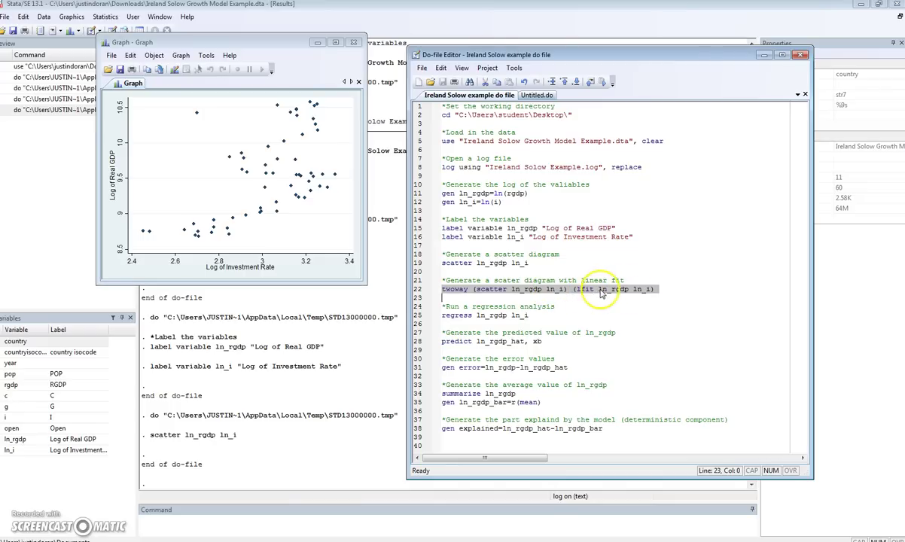
{"action": "left_click", "coordinate": [601, 82]}
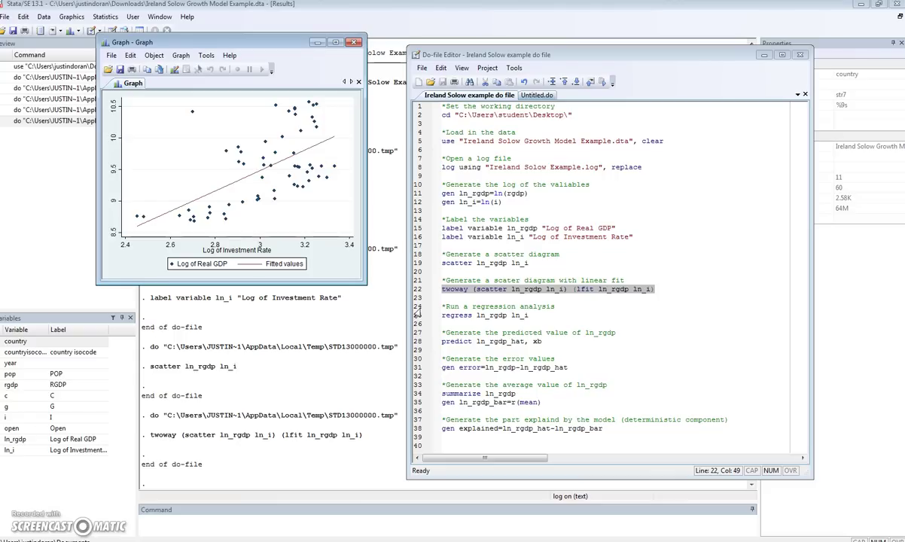
Run 'regress ln_rgdp ln_i' and view the output: 60 observations, coefficient 1.61, R-squared 0.3455
{"action": "left_click_drag", "start_coordinate": [416, 309], "coordinate": [416, 318]}
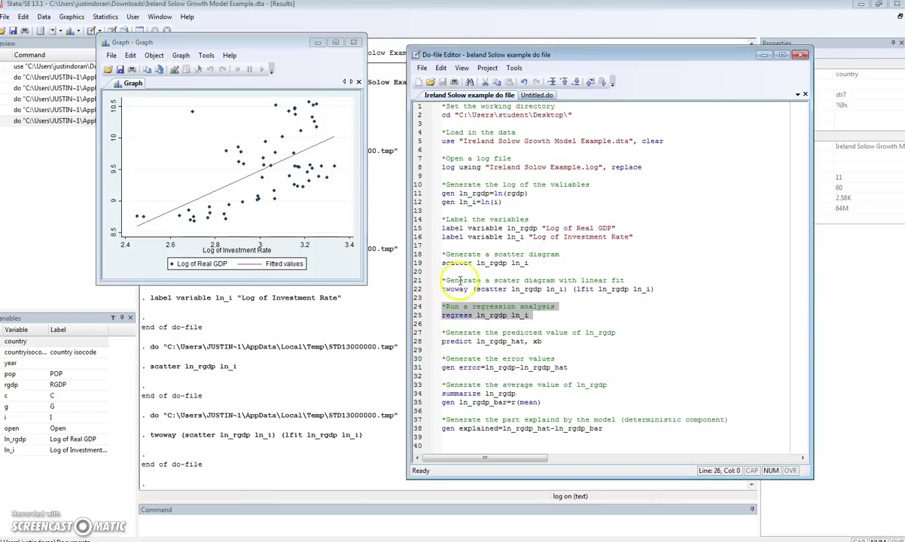
{"action": "left_click", "coordinate": [603, 83]}
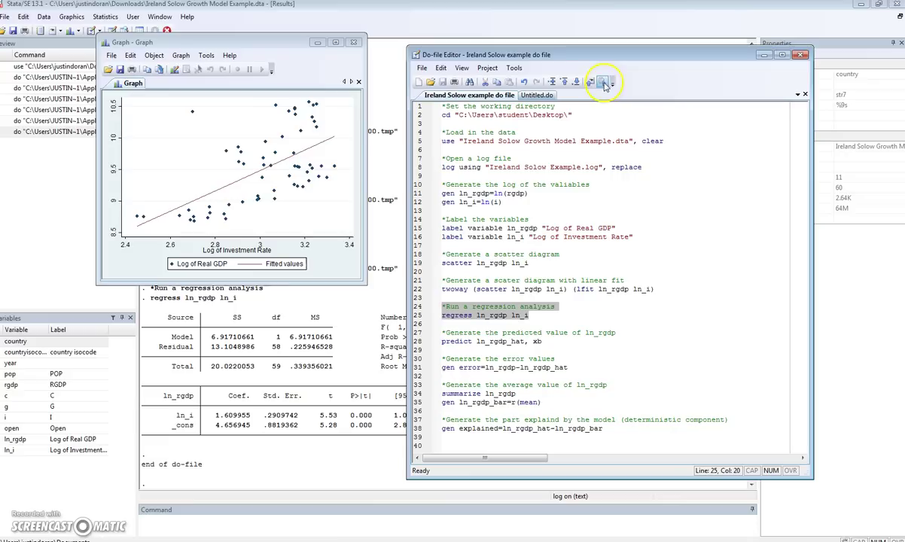
{"action": "left_click", "coordinate": [363, 372]}
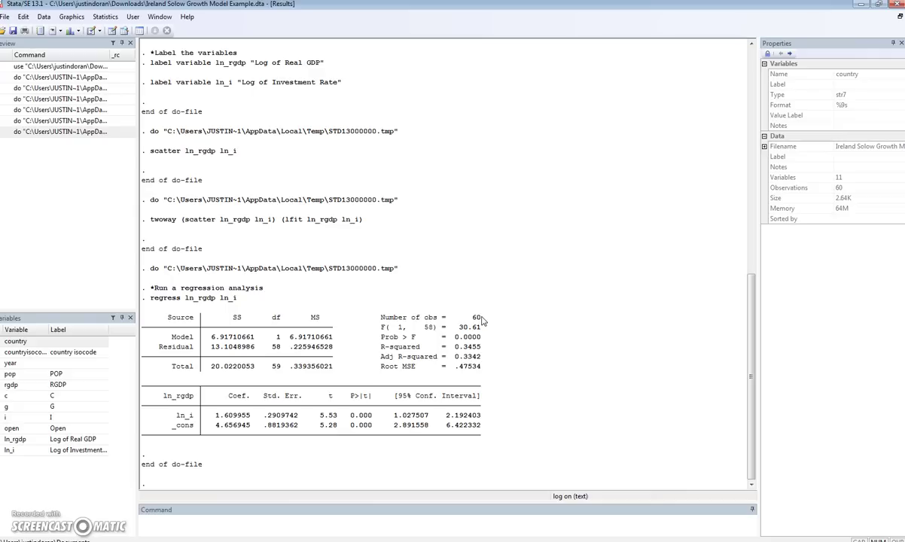
{"action": "left_click", "coordinate": [877, 493]}
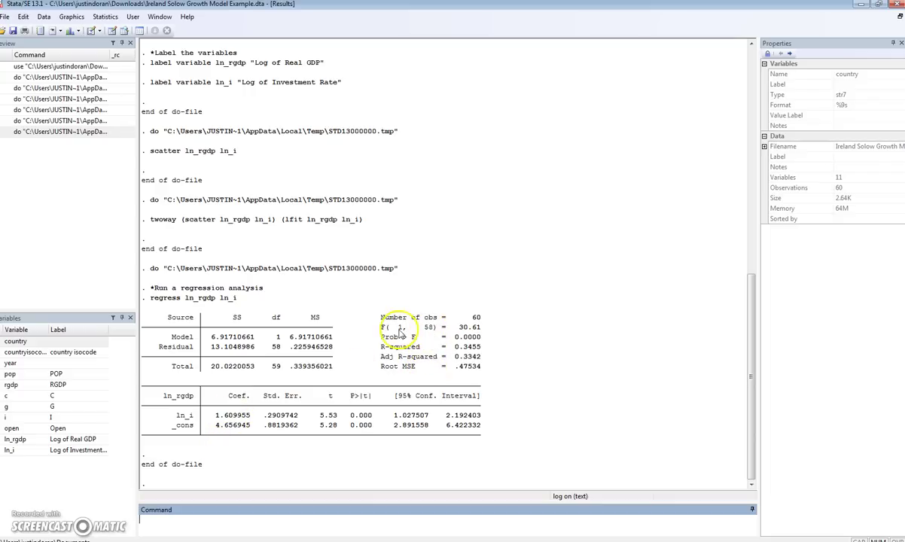
Highlight the F(1, 58) = 30.61 line, then the Prob > F line, in the regression output
{"action": "left_click_drag", "start_coordinate": [380, 327], "coordinate": [482, 331]}
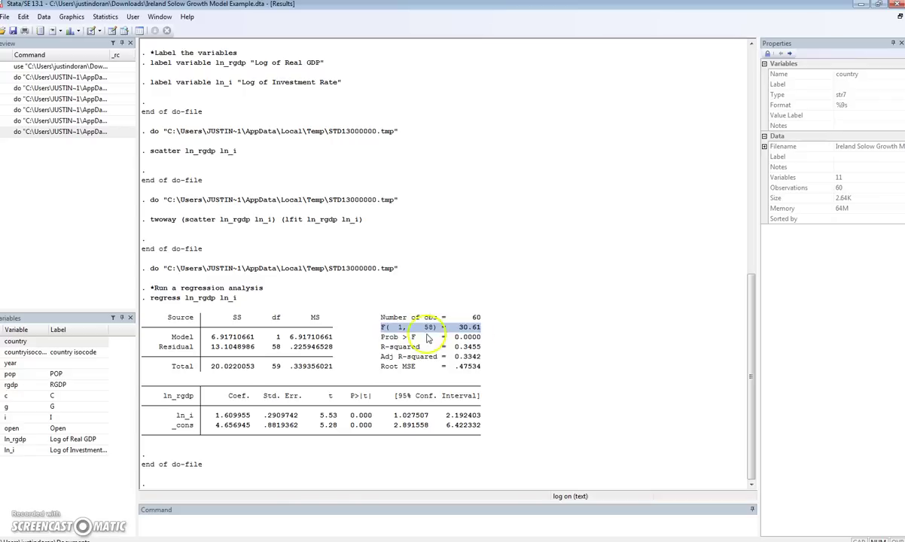
{"action": "left_click_drag", "start_coordinate": [380, 337], "coordinate": [482, 343]}
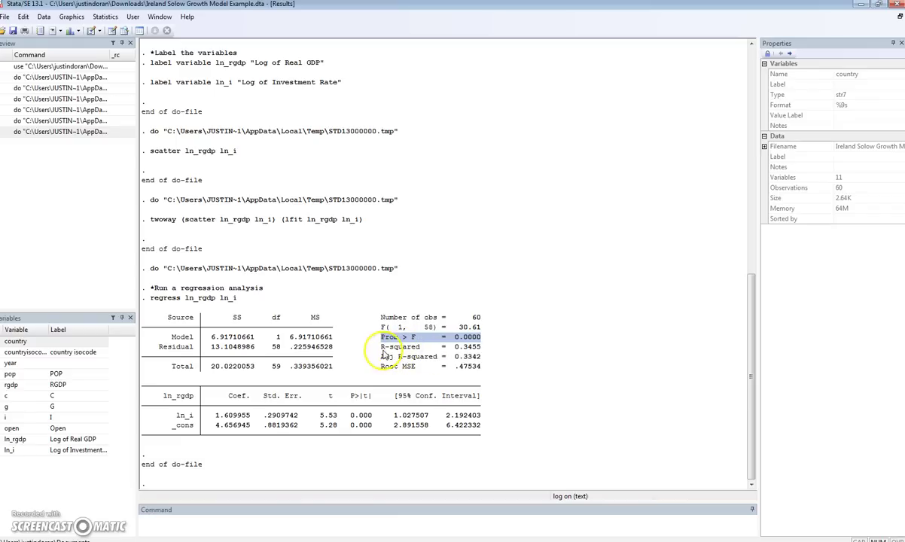
{"action": "left_click_drag", "start_coordinate": [381, 347], "coordinate": [495, 353]}
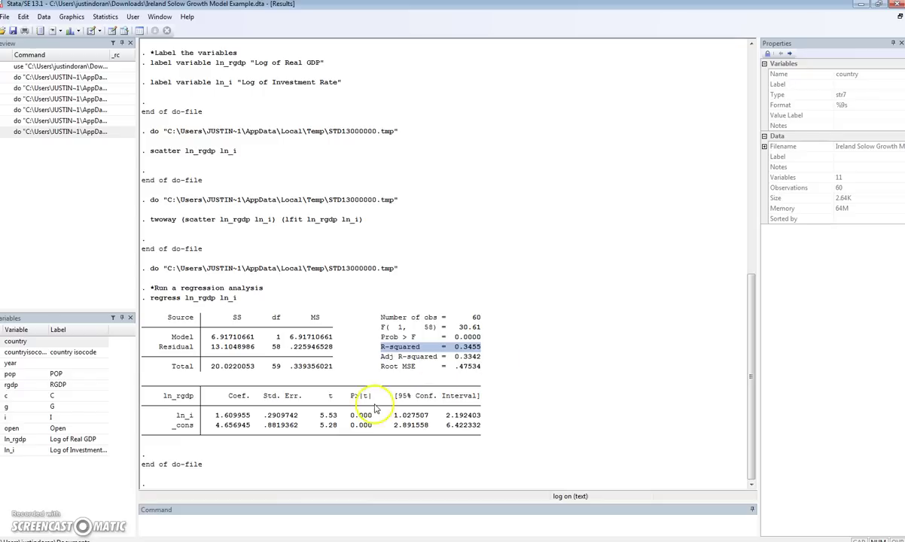
{"action": "left_click_drag", "start_coordinate": [349, 396], "coordinate": [370, 400]}
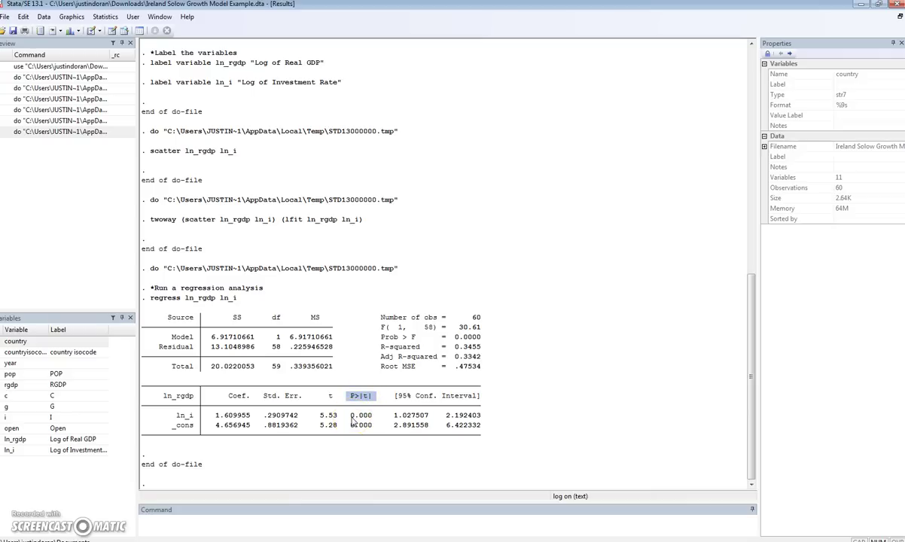
{"action": "left_click_drag", "start_coordinate": [351, 417], "coordinate": [370, 417]}
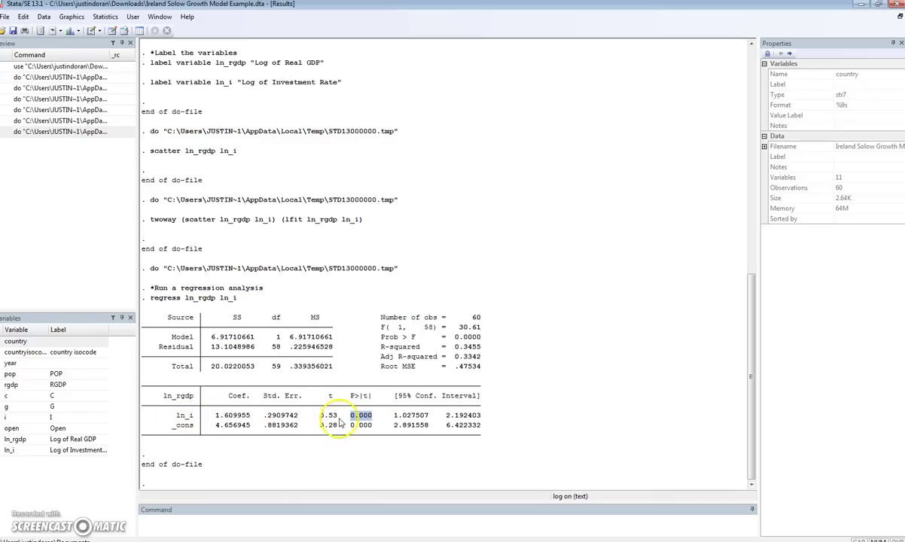
{"action": "left_click_drag", "start_coordinate": [350, 427], "coordinate": [367, 428]}
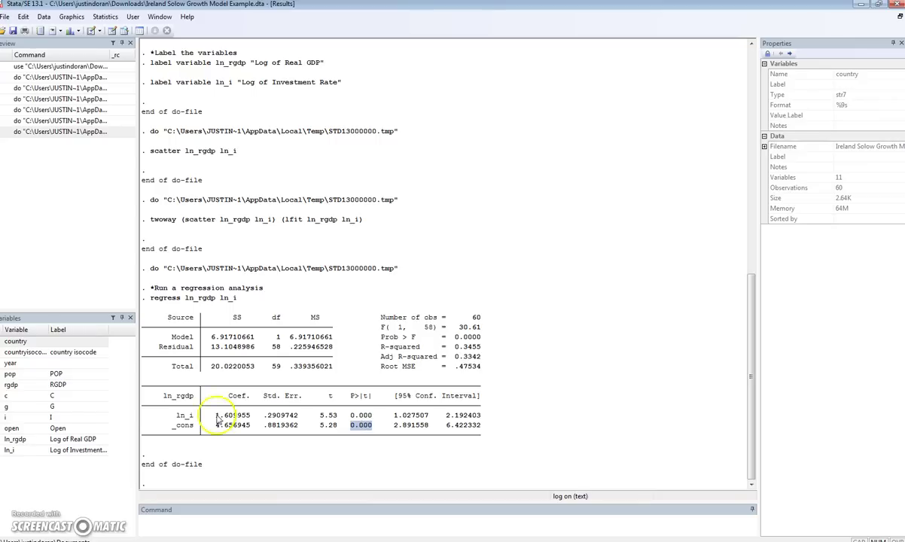
{"action": "left_click", "coordinate": [181, 418]}
{"action": "left_click_drag", "start_coordinate": [178, 419], "coordinate": [193, 422]}
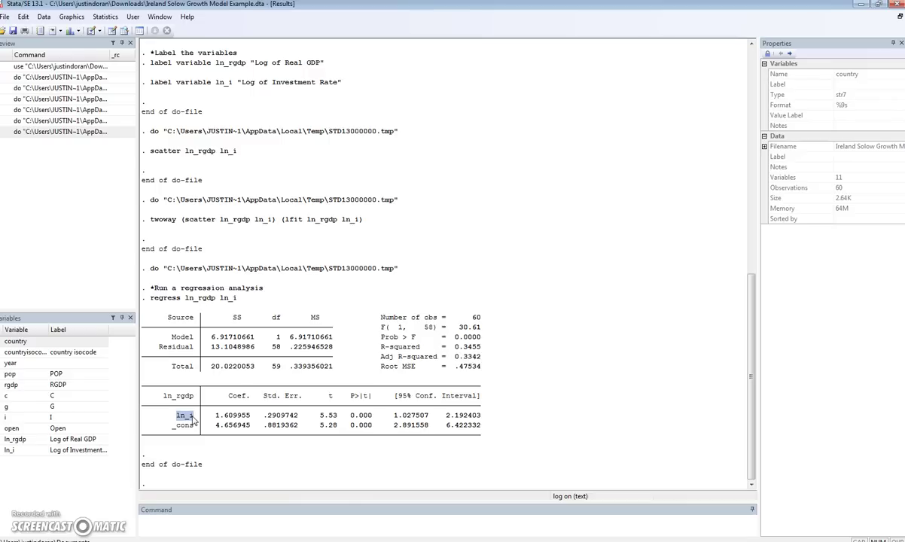
{"action": "left_click", "coordinate": [182, 416]}
{"action": "left_click_drag", "start_coordinate": [175, 426], "coordinate": [191, 429]}
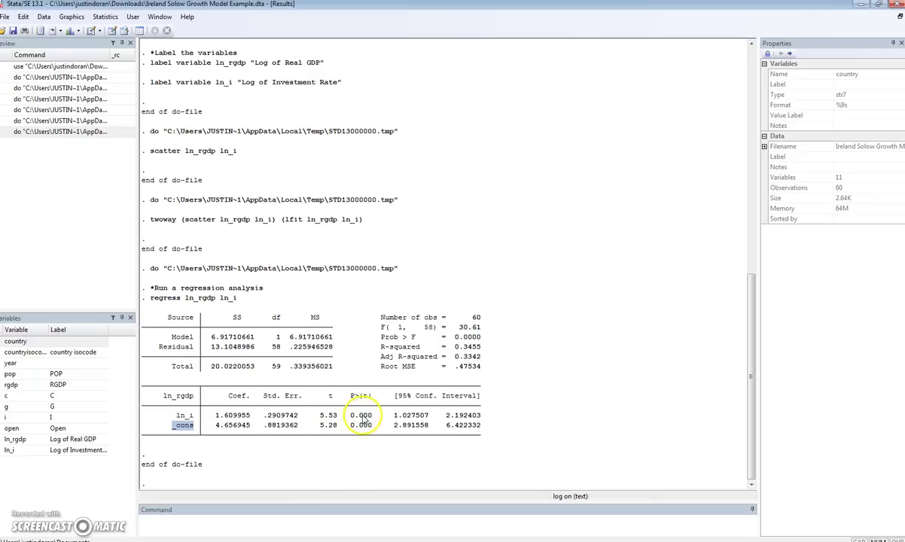
{"action": "mouse_move", "coordinate": [350, 415]}
{"action": "left_mouse_down"}
{"action": "mouse_move", "coordinate": [373, 418]}
{"action": "mouse_move", "coordinate": [372, 430]}
{"action": "left_mouse_up"}
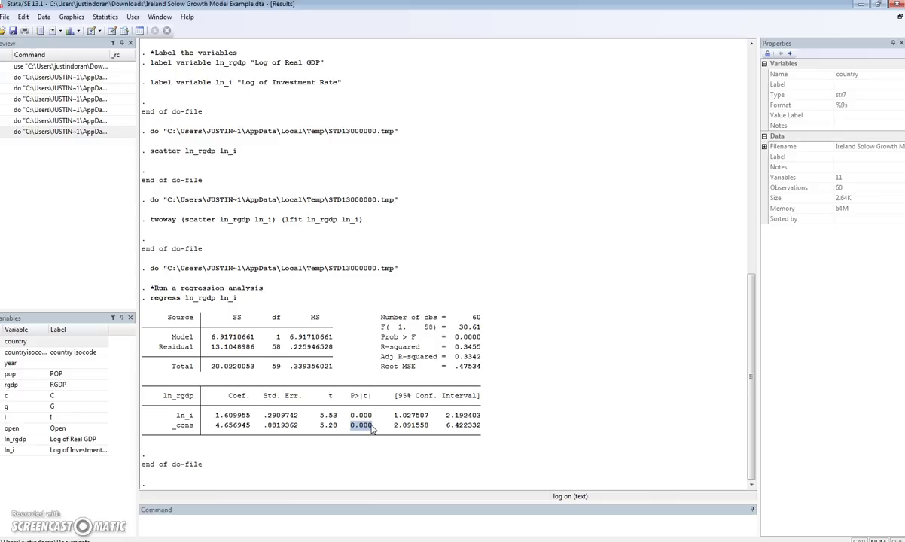
{"action": "left_click", "coordinate": [360, 424]}
{"action": "mouse_move", "coordinate": [351, 415]}
{"action": "left_mouse_down"}
{"action": "mouse_move", "coordinate": [371, 415]}
{"action": "mouse_move", "coordinate": [371, 428]}
{"action": "left_mouse_up"}
{"action": "left_click_drag", "start_coordinate": [350, 415], "coordinate": [371, 416]}
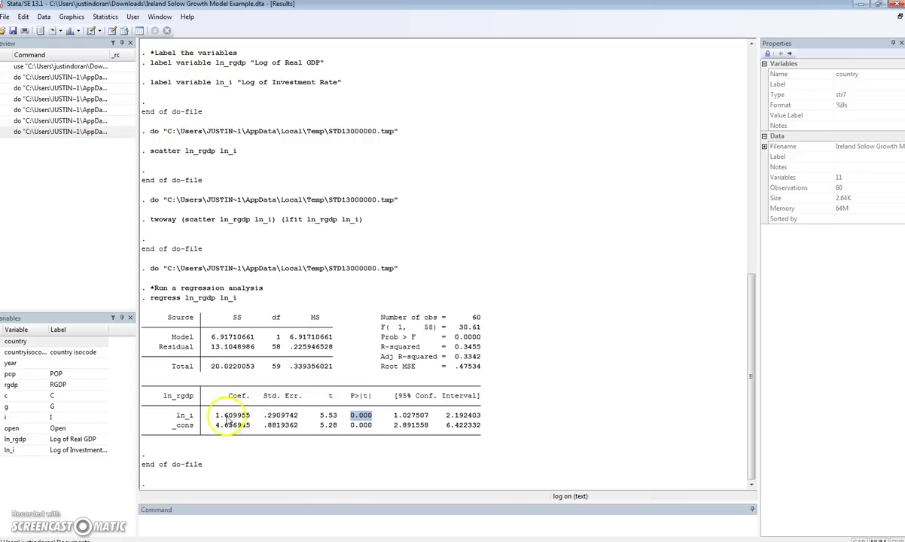
{"action": "left_click_drag", "start_coordinate": [216, 416], "coordinate": [245, 424]}
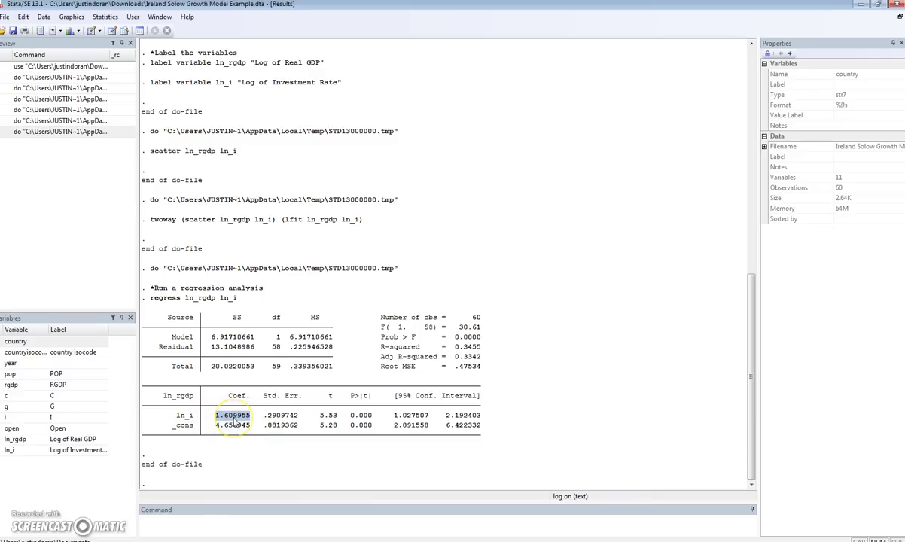
{"action": "left_click", "coordinate": [218, 428]}
{"action": "left_click_drag", "start_coordinate": [217, 426], "coordinate": [233, 430]}
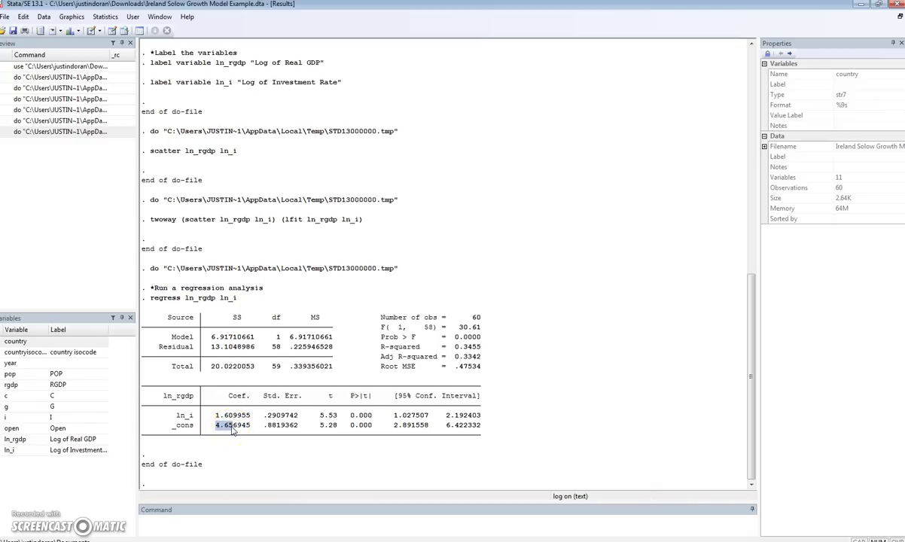
{"action": "left_click_drag", "start_coordinate": [232, 429], "coordinate": [230, 428]}
{"action": "left_click", "coordinate": [199, 403]}
{"action": "mouse_move", "coordinate": [216, 426]}
{"action": "left_mouse_down"}
{"action": "mouse_move", "coordinate": [235, 430]}
{"action": "mouse_move", "coordinate": [226, 419]}
{"action": "left_mouse_up"}
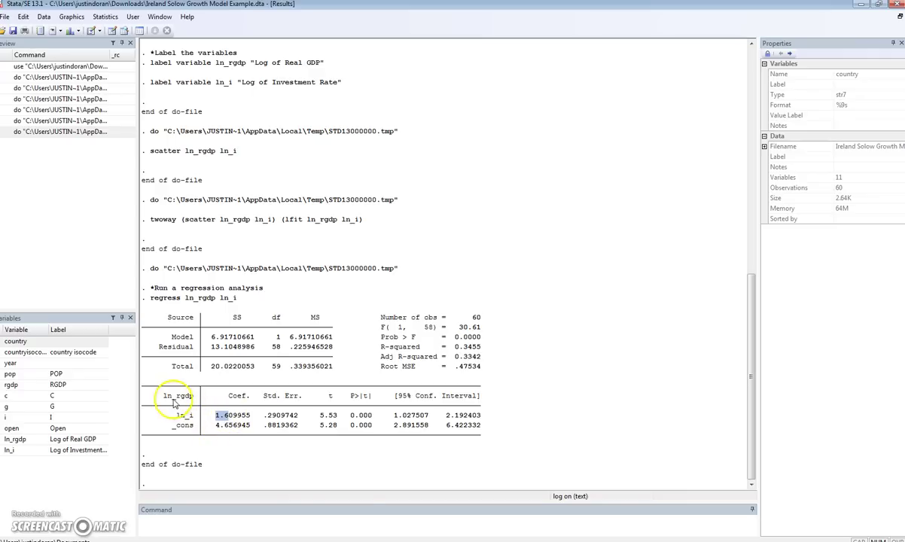
{"action": "left_click_drag", "start_coordinate": [166, 402], "coordinate": [194, 401]}
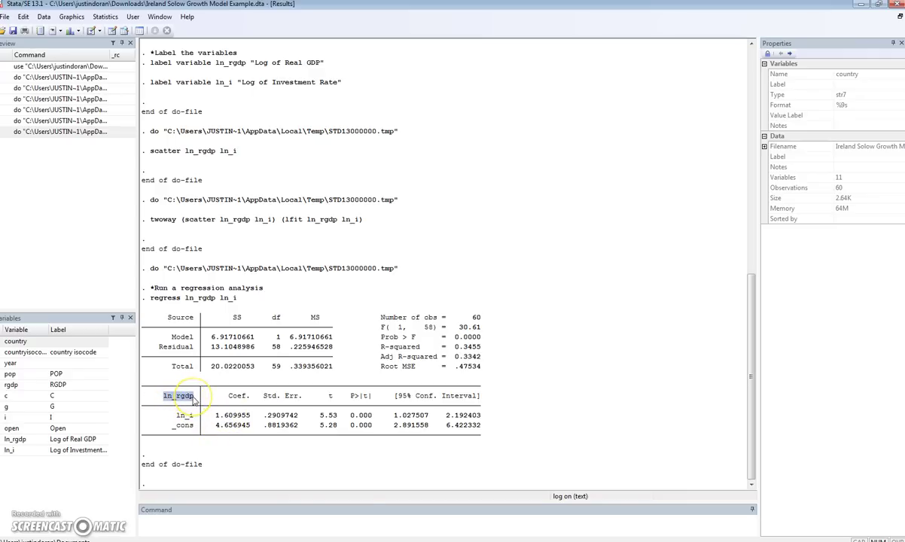
{"action": "left_click_drag", "start_coordinate": [215, 415], "coordinate": [229, 417]}
{"action": "left_click", "coordinate": [234, 421]}
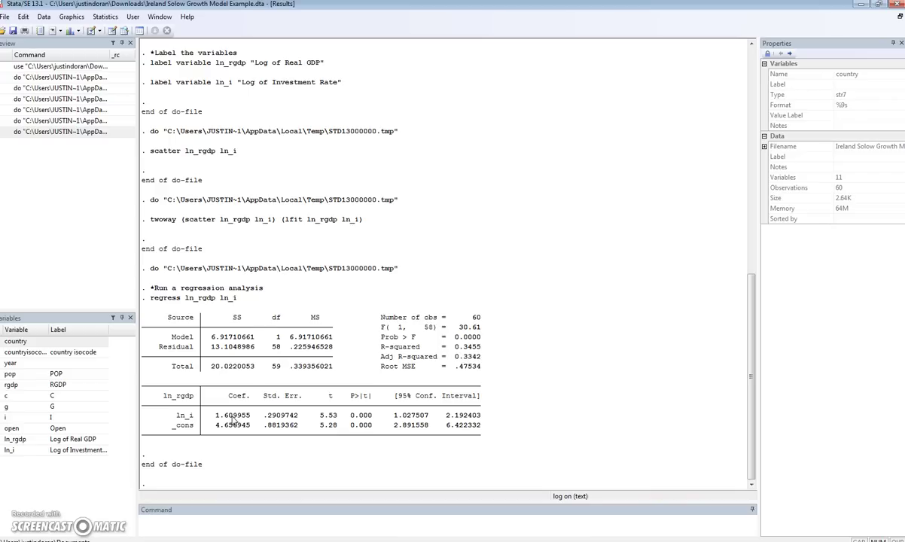
{"action": "left_click_drag", "start_coordinate": [381, 338], "coordinate": [482, 343]}
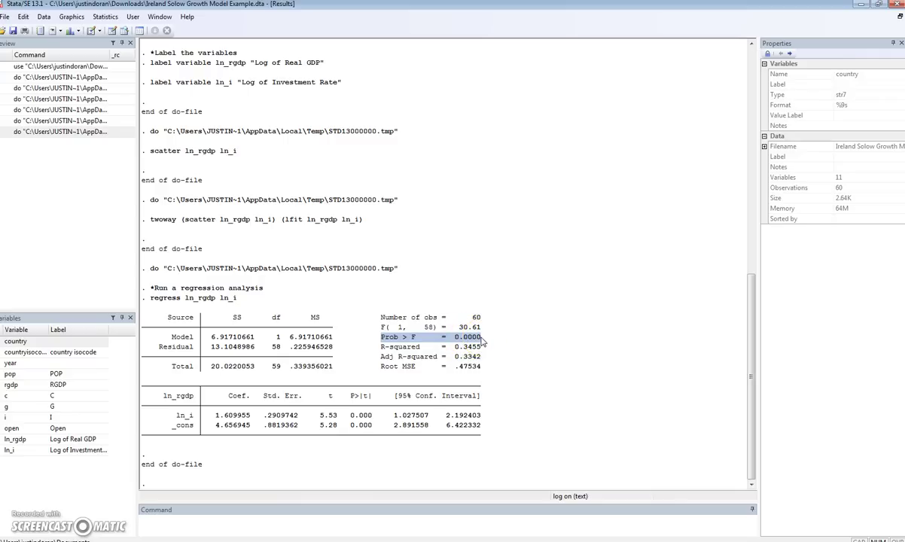
{"action": "left_click_drag", "start_coordinate": [382, 348], "coordinate": [482, 350]}
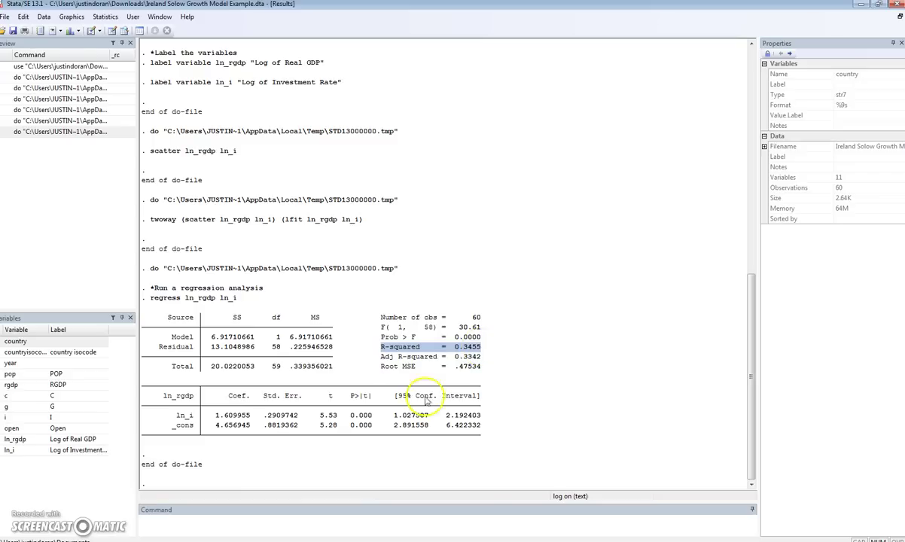
{"action": "left_click_drag", "start_coordinate": [351, 415], "coordinate": [371, 428]}
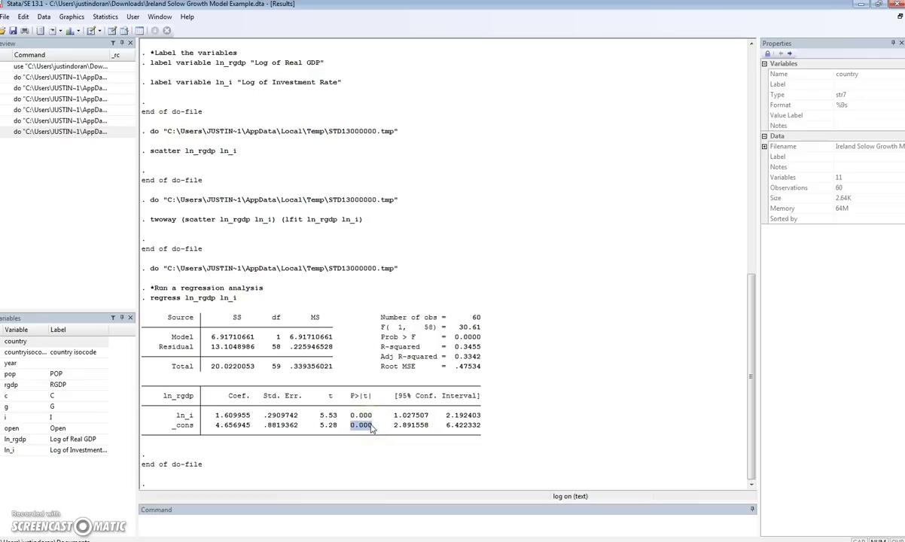
{"action": "left_click_drag", "start_coordinate": [215, 416], "coordinate": [249, 420]}
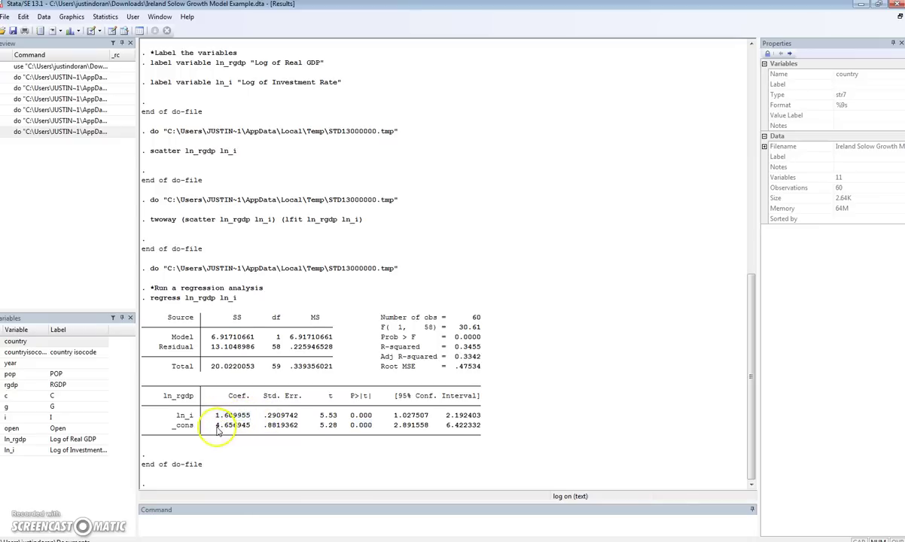
{"action": "left_click_drag", "start_coordinate": [216, 427], "coordinate": [243, 430]}
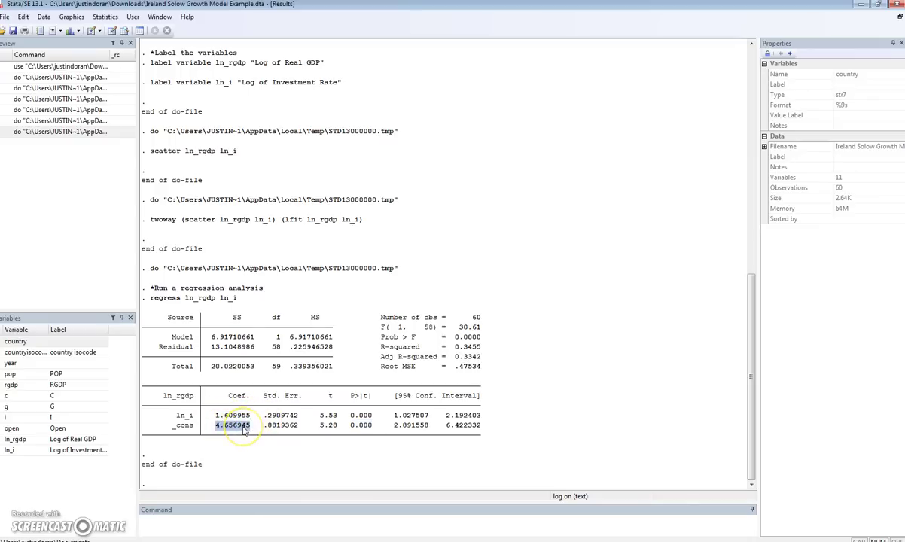